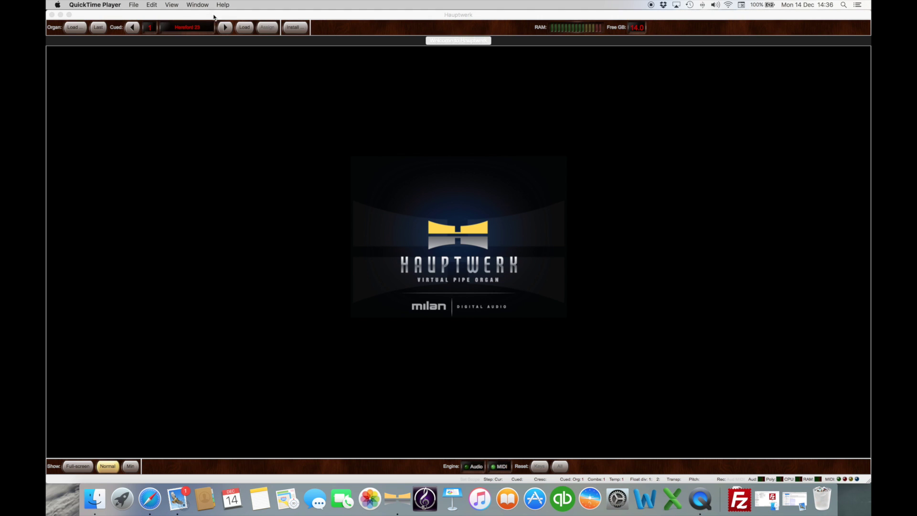
Step: Check the About window (version 4.2.1.003, Basic Edition), then open hauptwerk.com in Safari
left_click(156, 15)
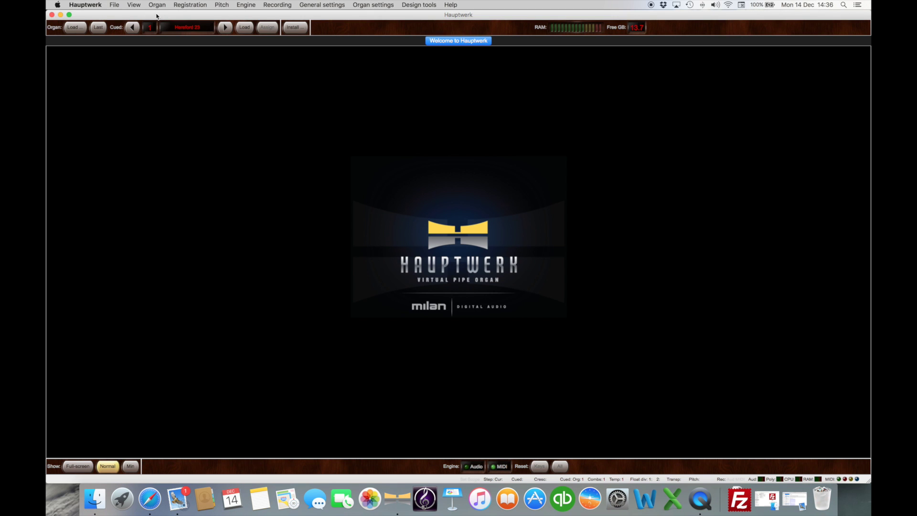
left_click(451, 5)
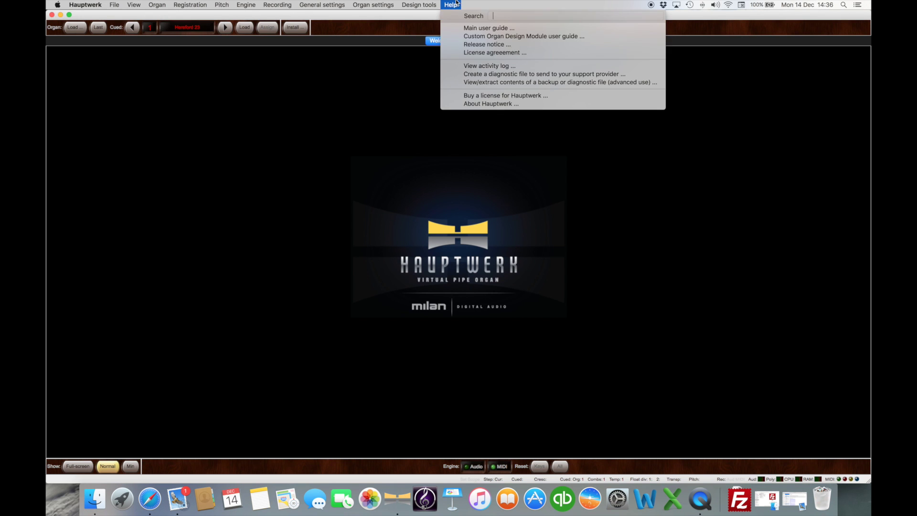
left_click(483, 104)
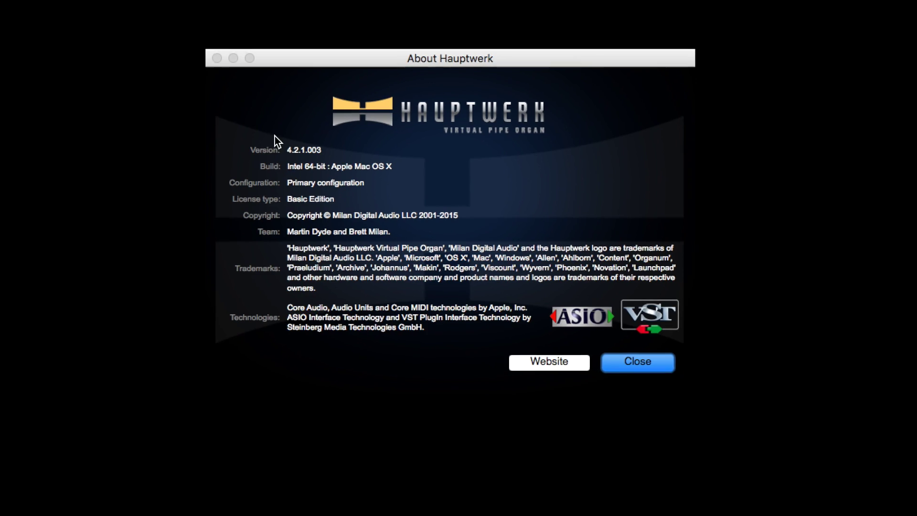
left_click(451, 6)
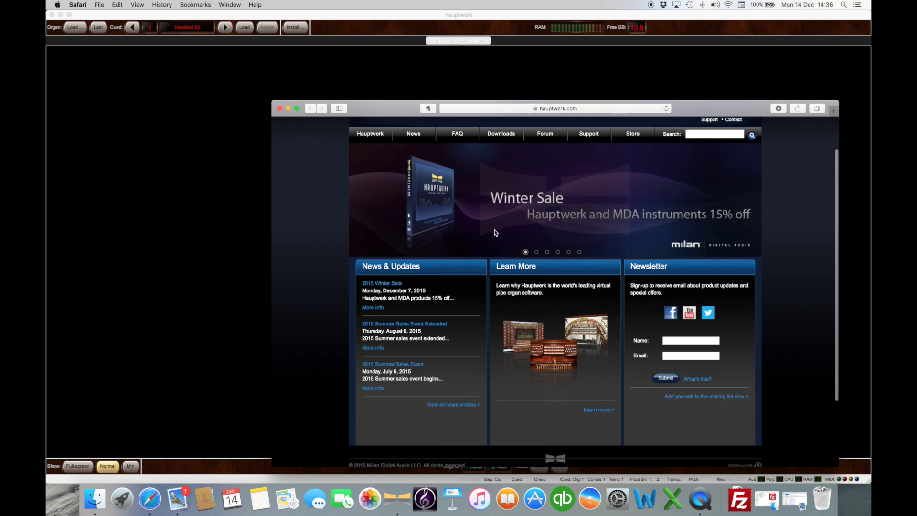
Step: Go to hauptwerk.com's Online Store and scroll through its US/world, EU and reseller purchase options
scroll(495, 233, "down", 4)
scroll(580, 232, "up", 5)
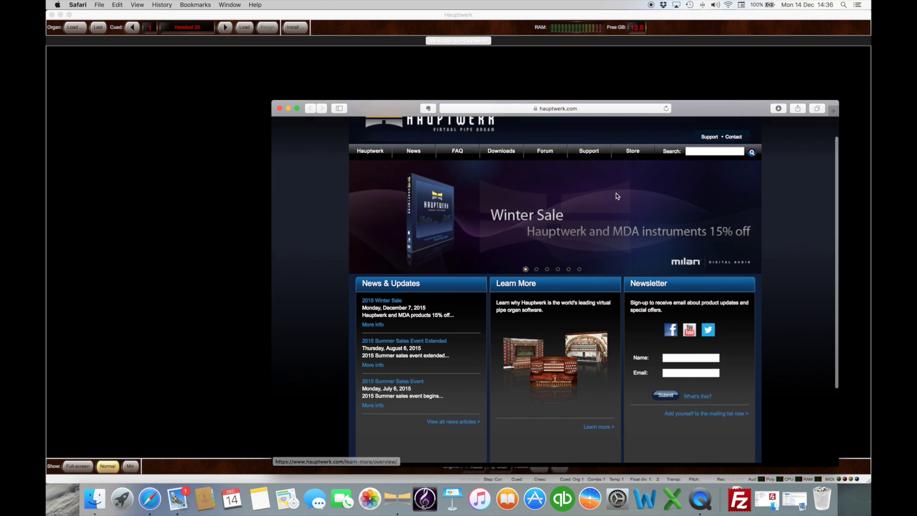
scroll(616, 196, "up", 2)
left_click(631, 180)
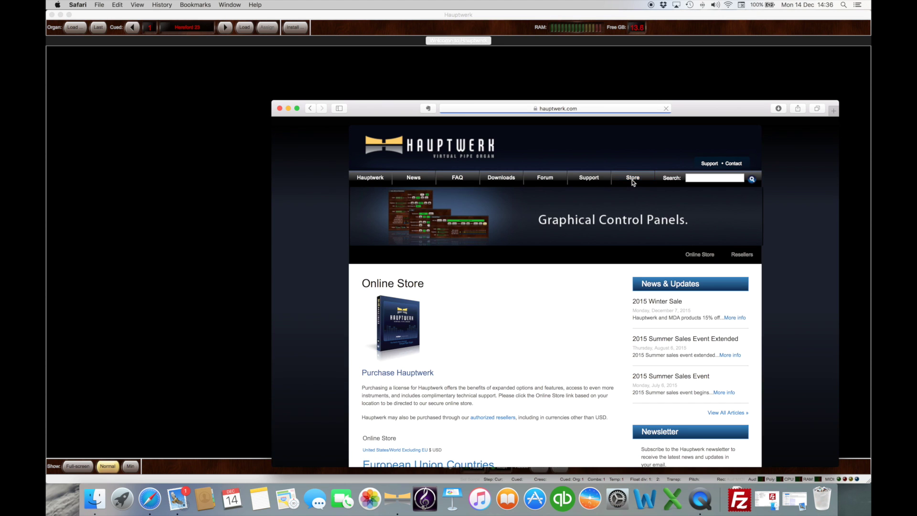
scroll(432, 410, "down", 2)
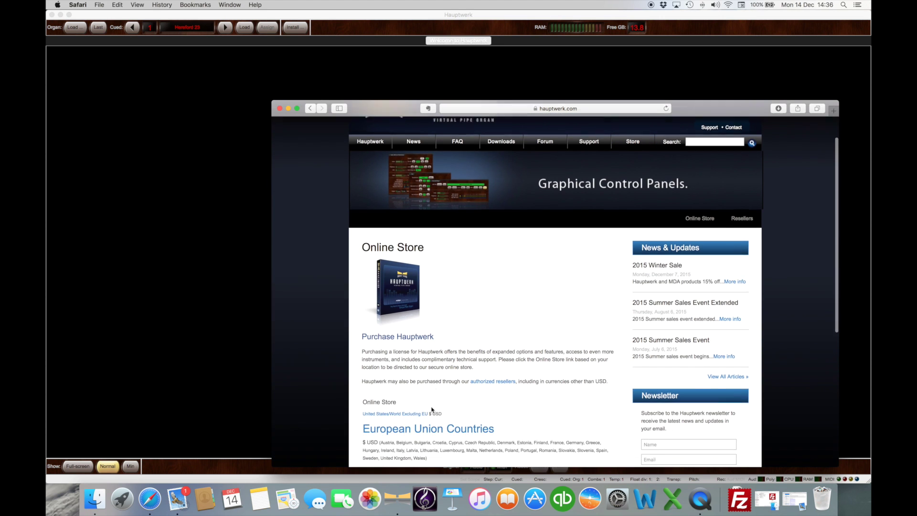
scroll(433, 410, "down", 3)
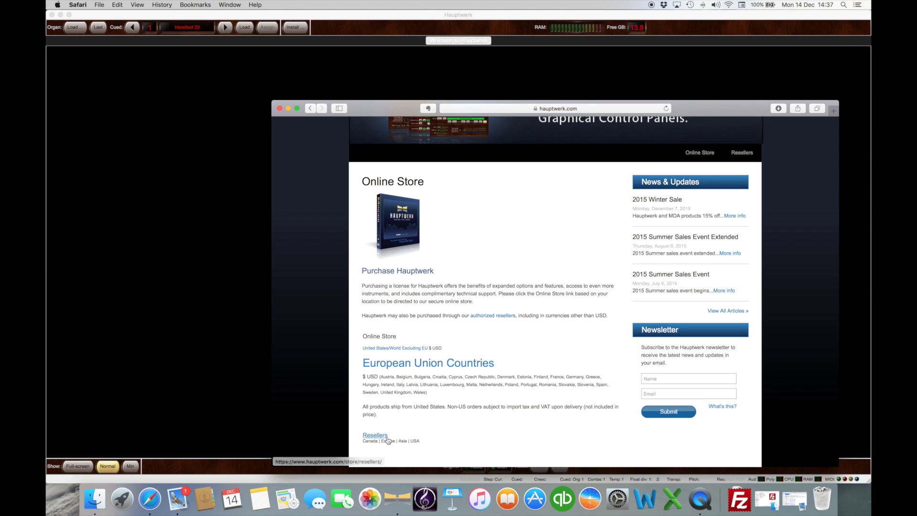
Step: Browse the United States/World store's Upgrades to the $370.00 Basic to v. 4 Advanced product
left_click(415, 349)
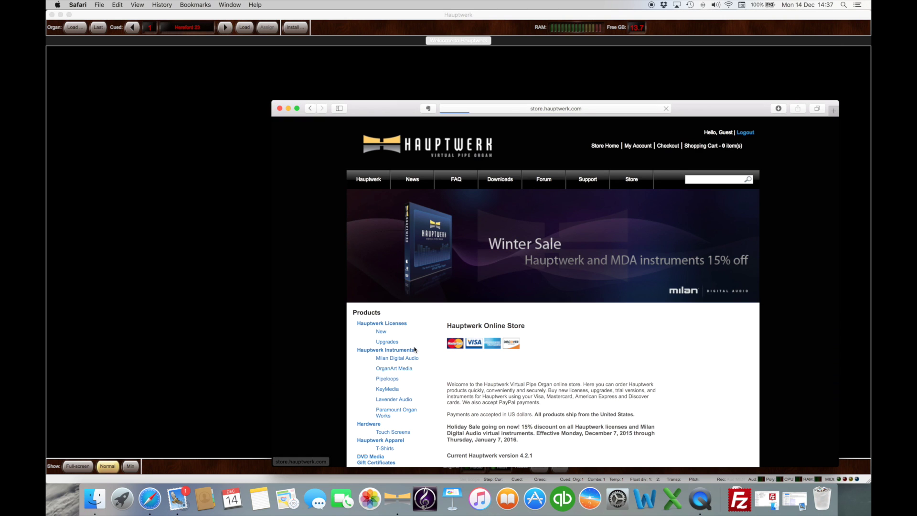
left_click(386, 342)
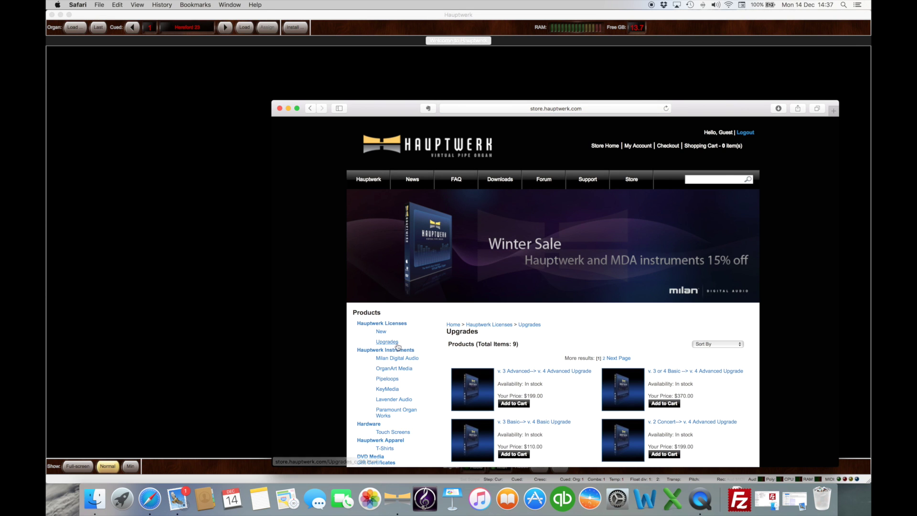
scroll(437, 352, "down", 2)
scroll(436, 352, "down", 5)
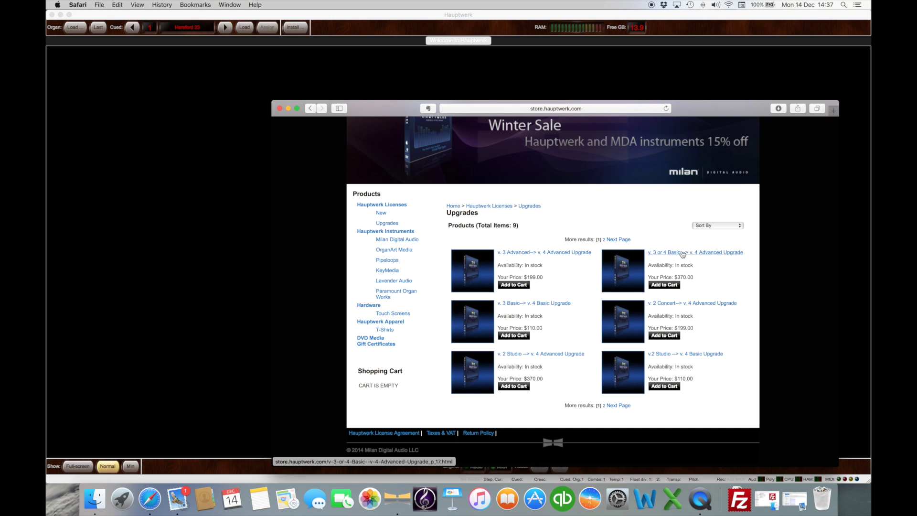
left_click(682, 252)
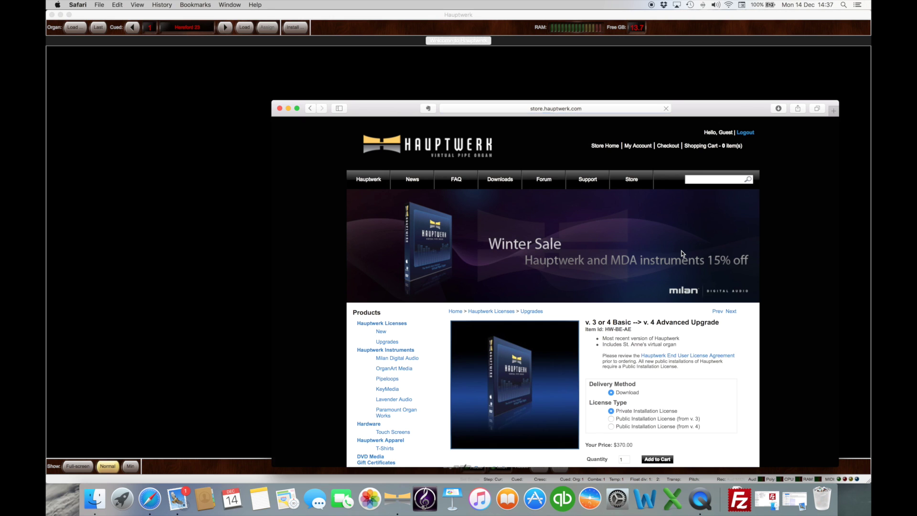
scroll(682, 252, "down", 5)
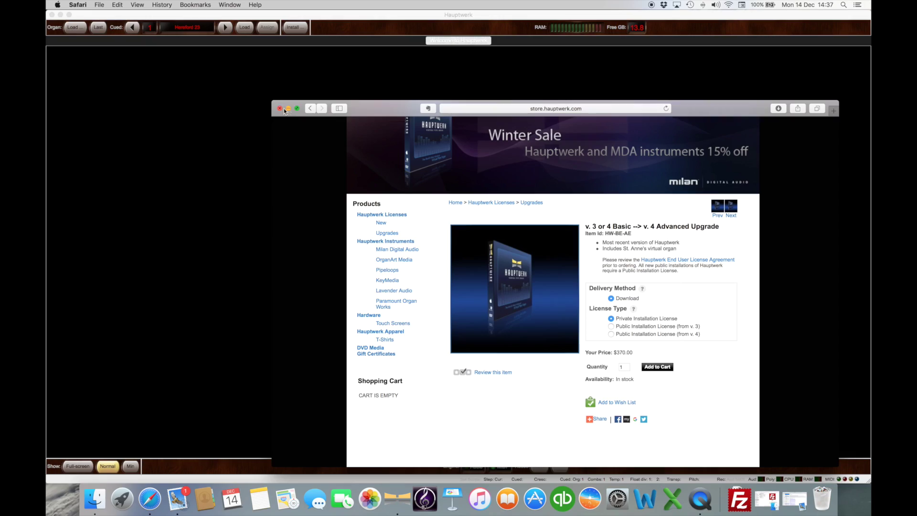
Step: Minimize Safari and start File > Create a license update request file in Hauptwerk
left_click(288, 109)
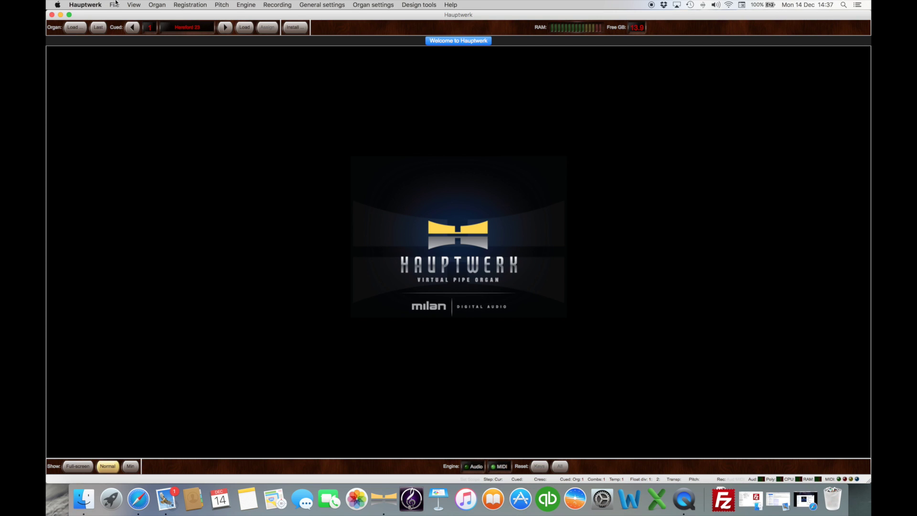
left_click(115, 4)
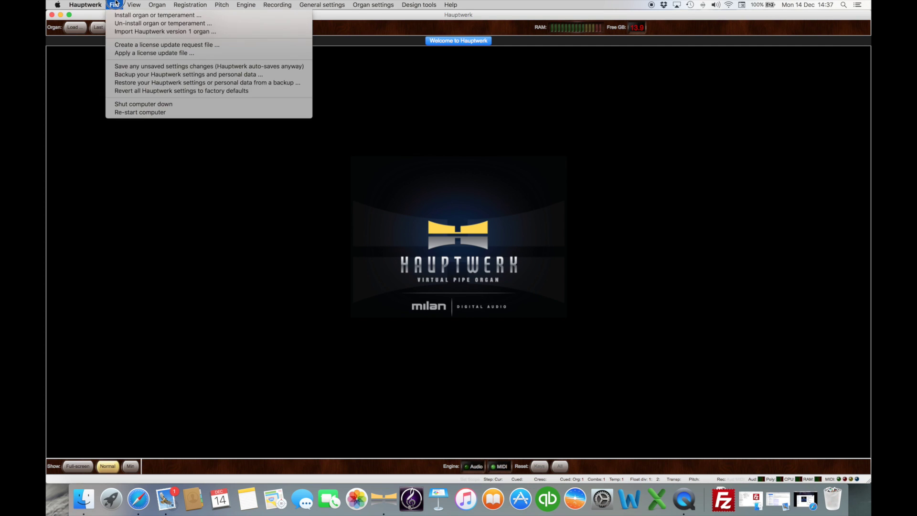
left_click(132, 46)
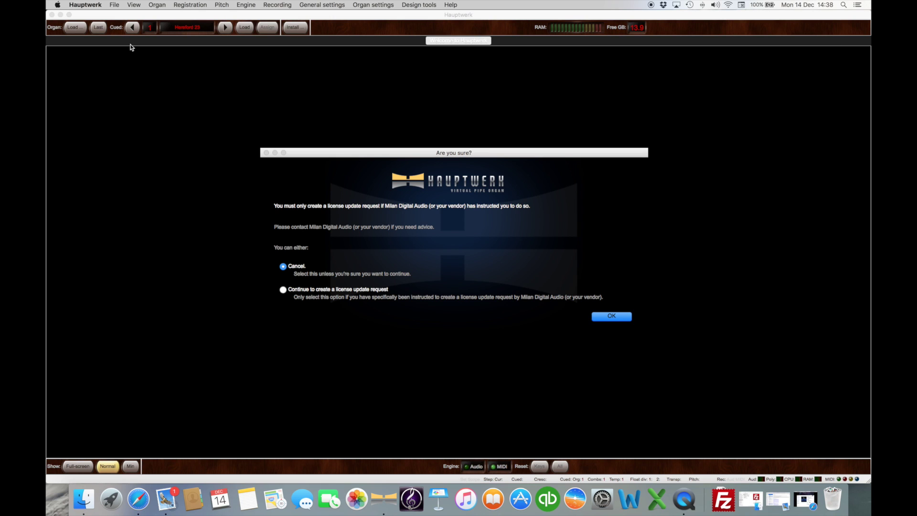
Step: Cancel the first license update request confirmation without creating a file
left_click(283, 290)
left_click(283, 266)
left_click(614, 317)
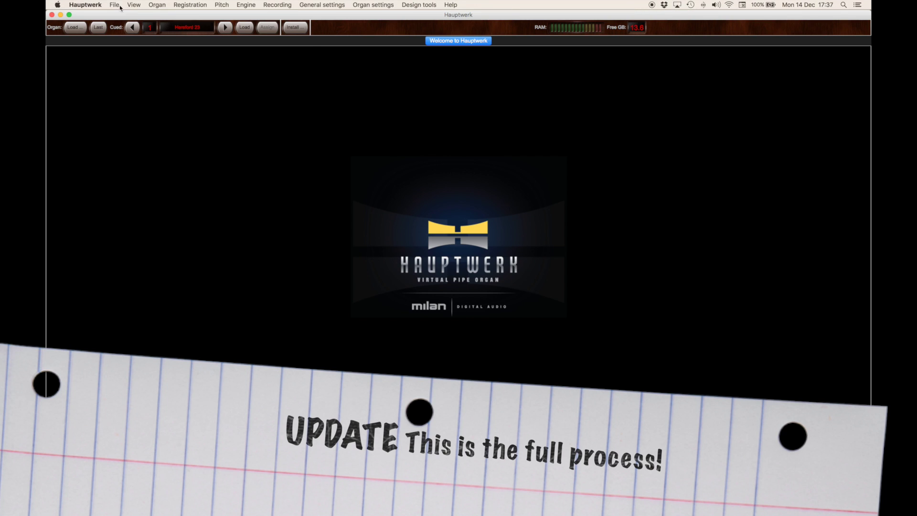
Step: Create the license update request file again, saving it to the Desktop
left_click(114, 5)
left_click(139, 45)
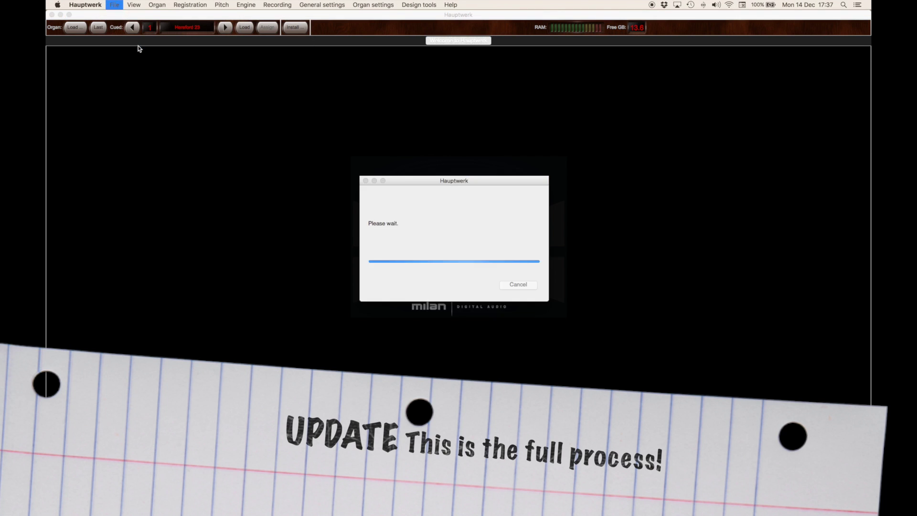
left_click(377, 288)
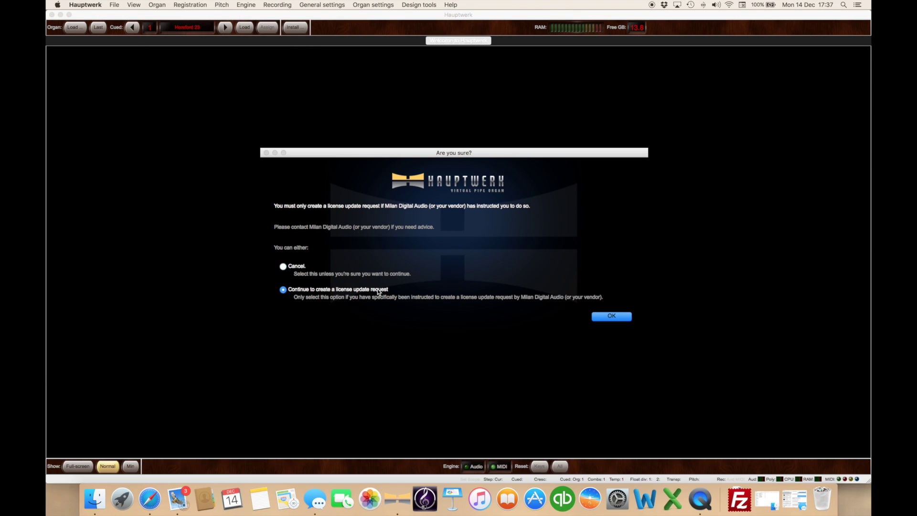
left_click(626, 319)
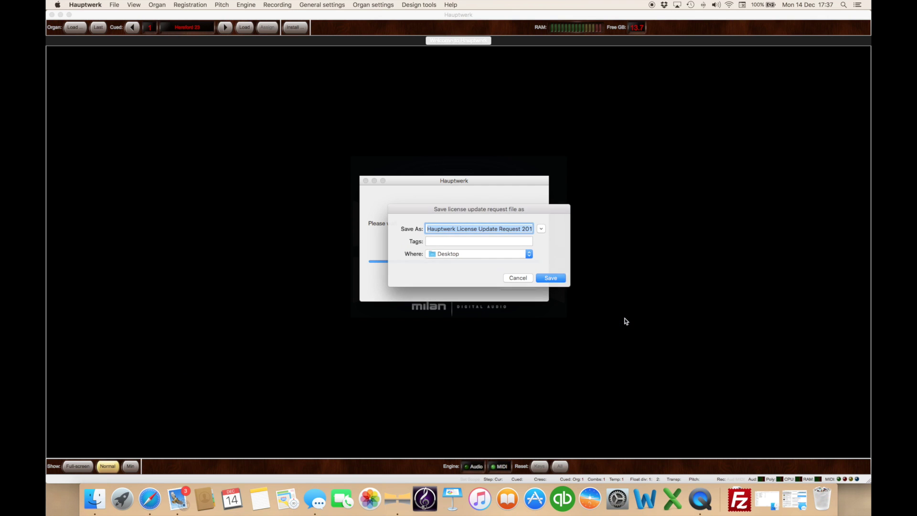
left_click(554, 280)
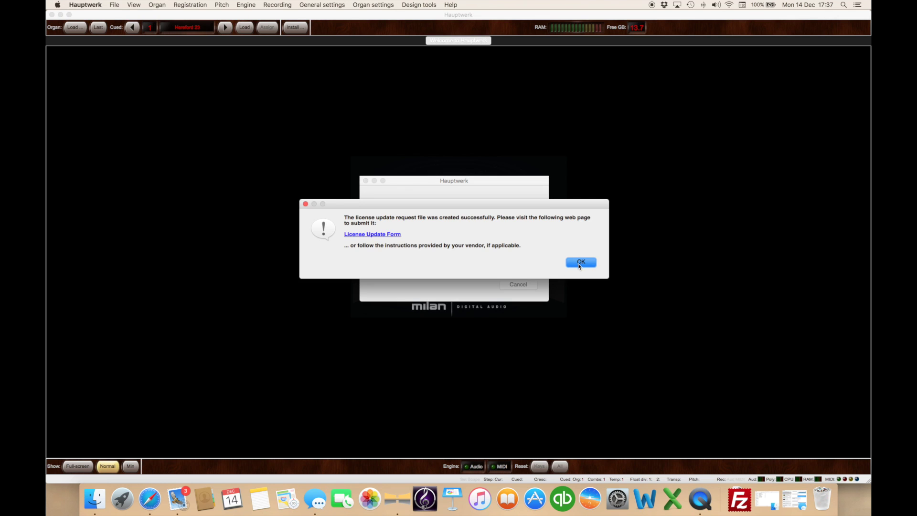
left_click(579, 263)
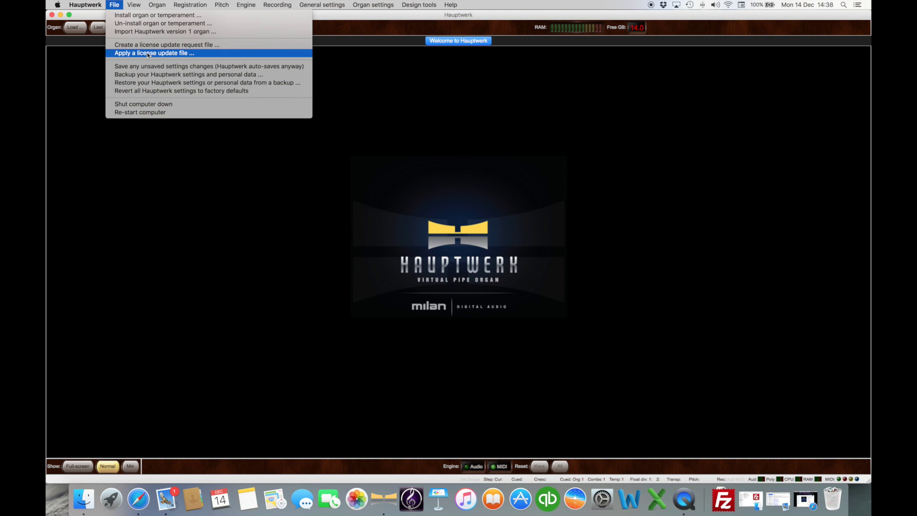
Step: Load the cued Hereford Cathedral 23 Stop organ after cancelling the Polyphony test organ load
left_click(147, 55)
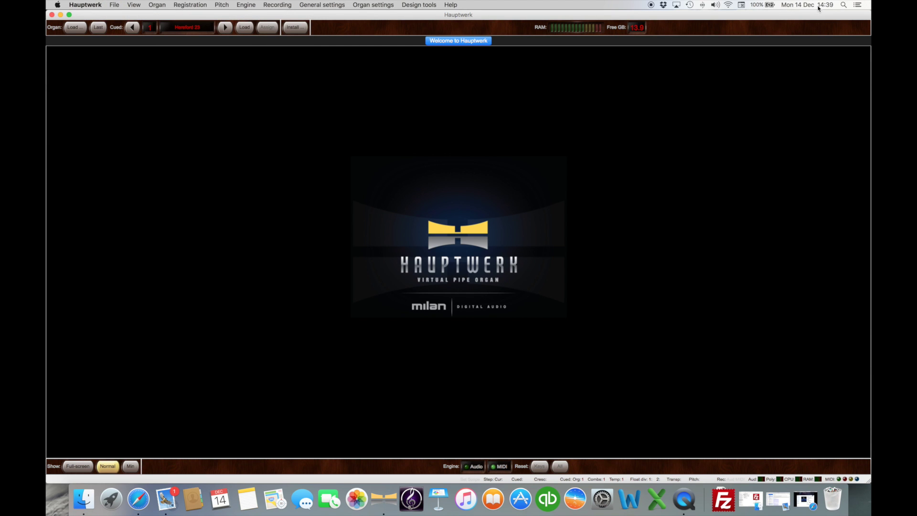
left_click(115, 5)
mouse_move(85, 5)
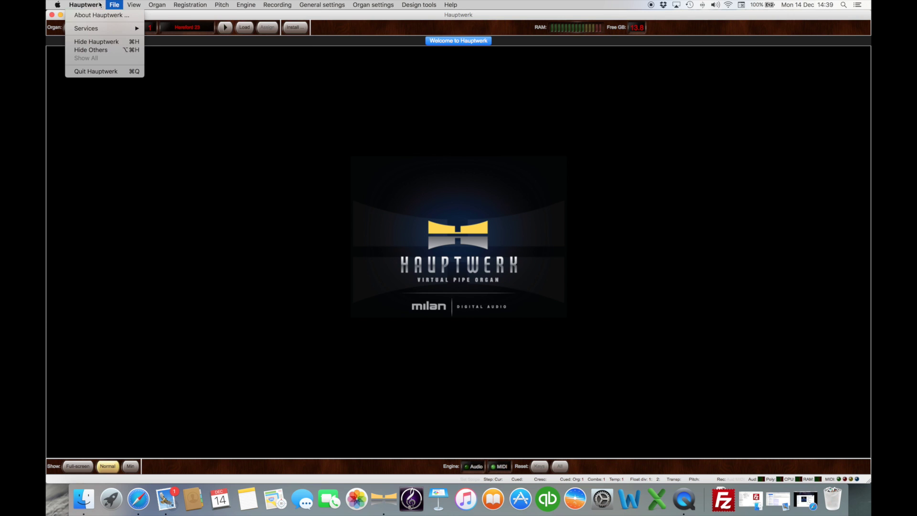
left_click(152, 134)
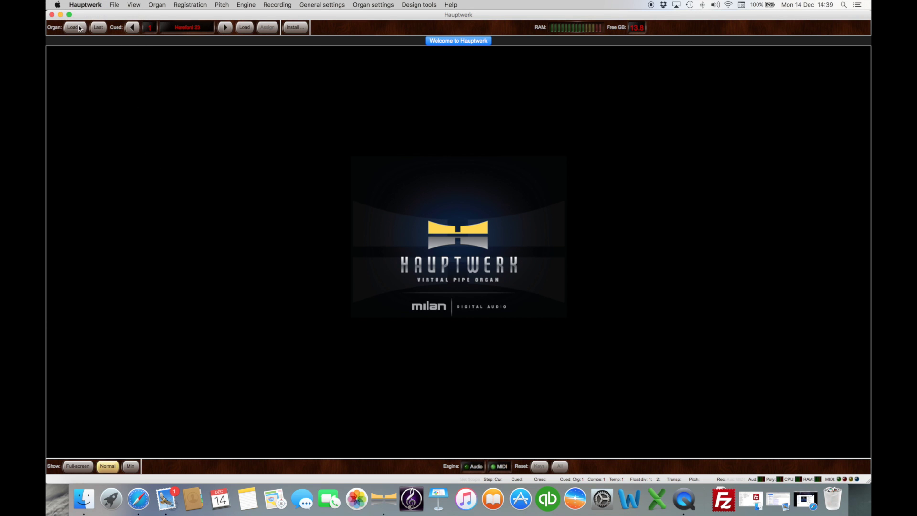
left_click(98, 28)
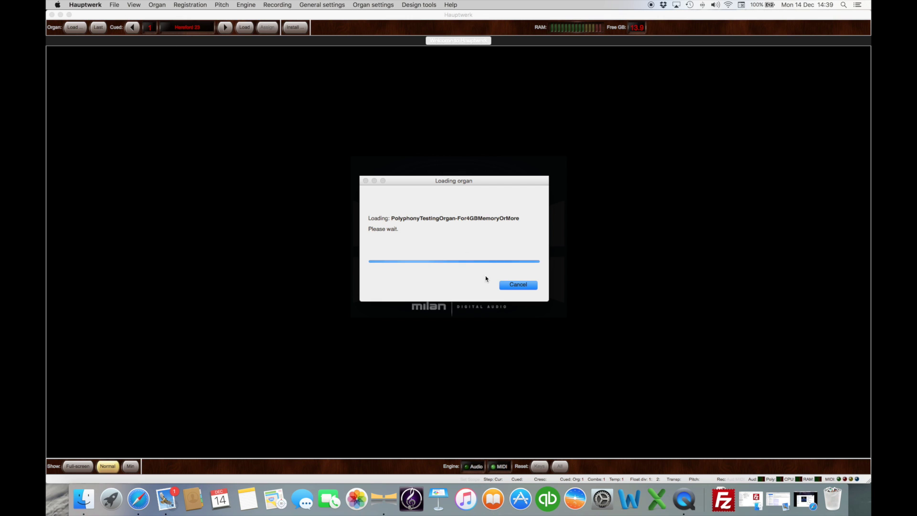
left_click(517, 287)
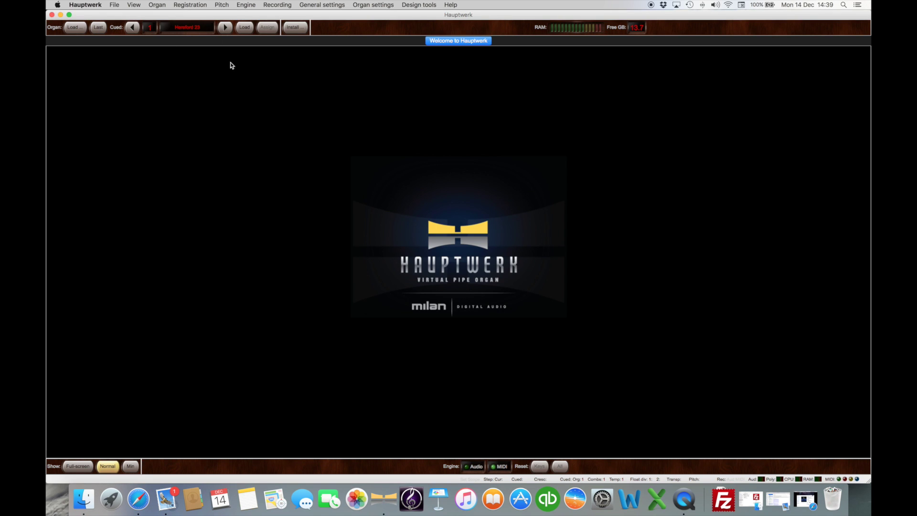
left_click(243, 27)
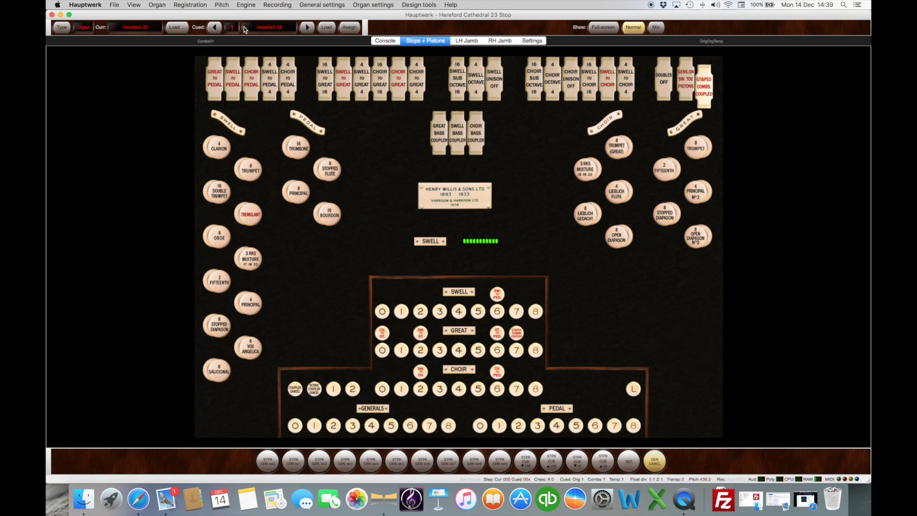
Step: On the Console view, draw general piston 3 and play two notes on the middle manual
left_click(385, 41)
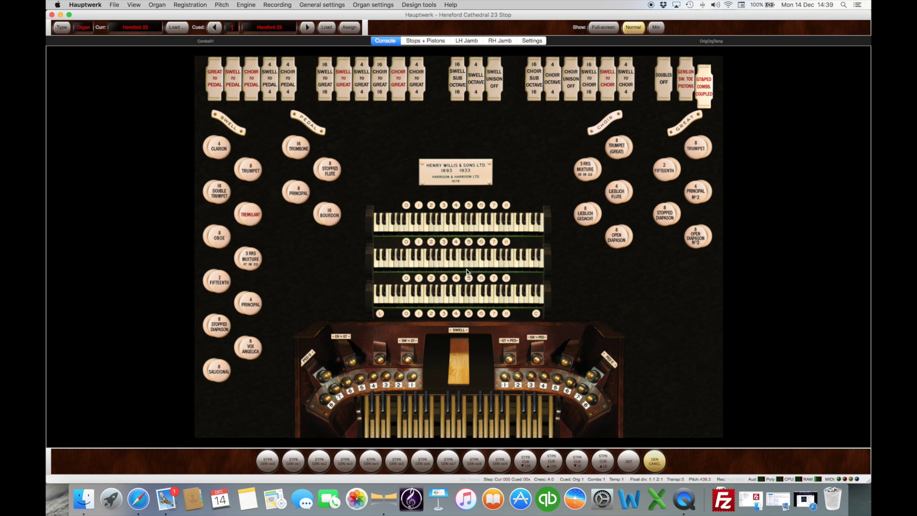
left_click(444, 279)
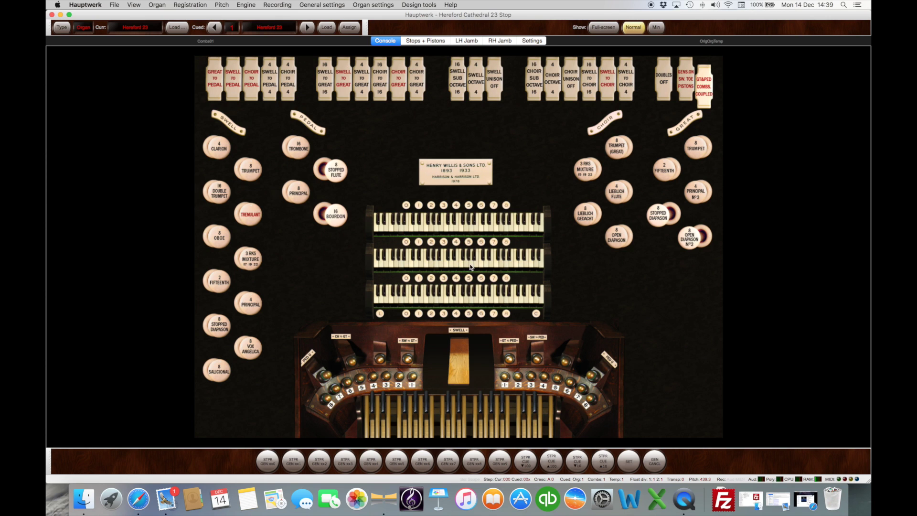
left_click(472, 264)
left_click(486, 265)
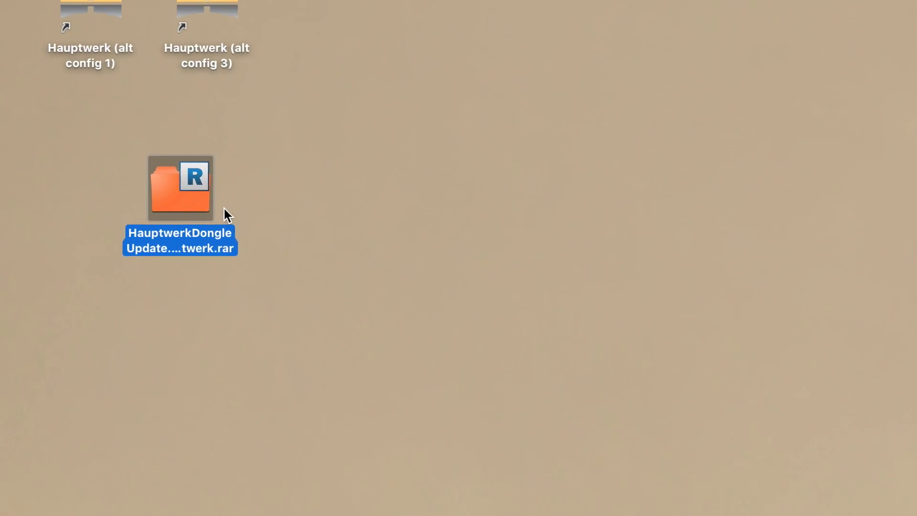
Step: Apply the HauptwerkDongleUpdate .rar license file from the Desktop and acknowledge the success message
left_click(349, 310)
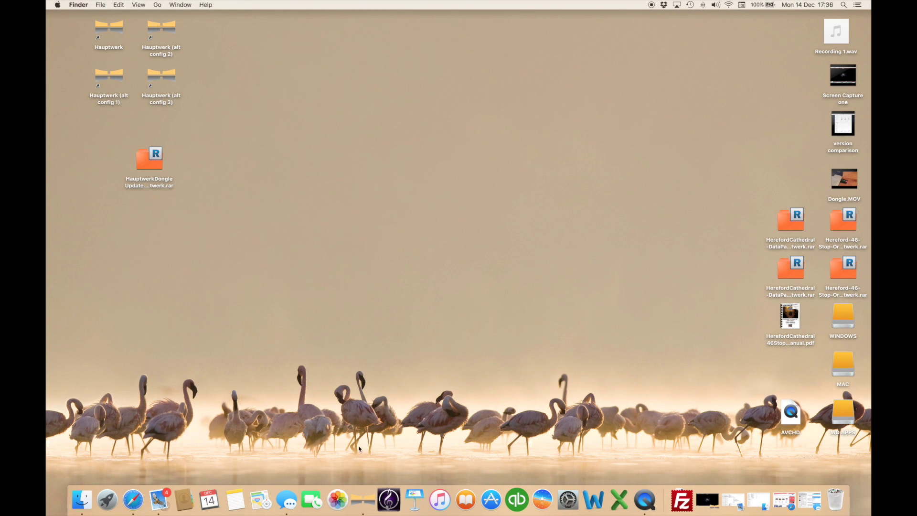
left_click(363, 499)
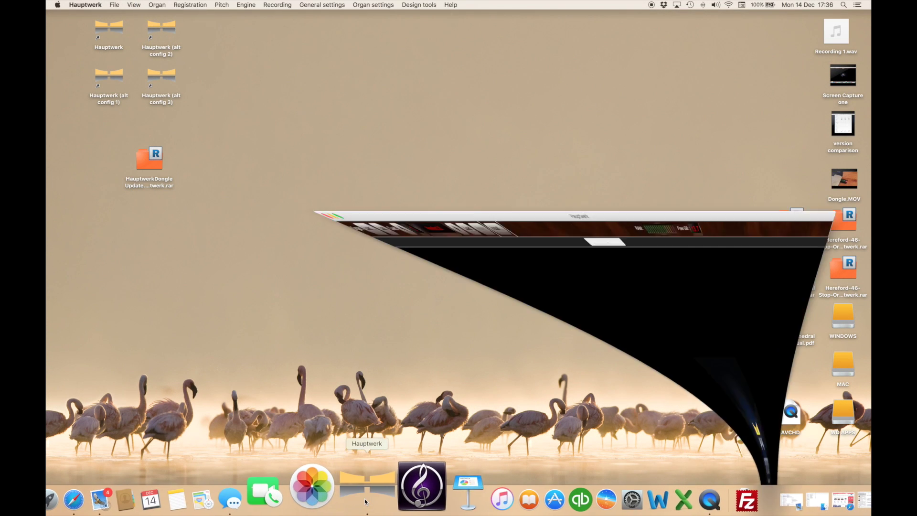
left_click(117, 6)
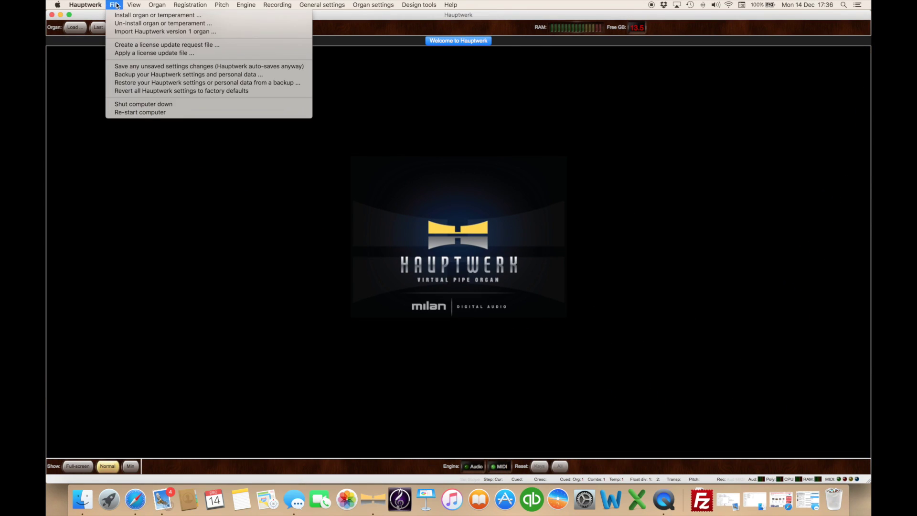
left_click(123, 54)
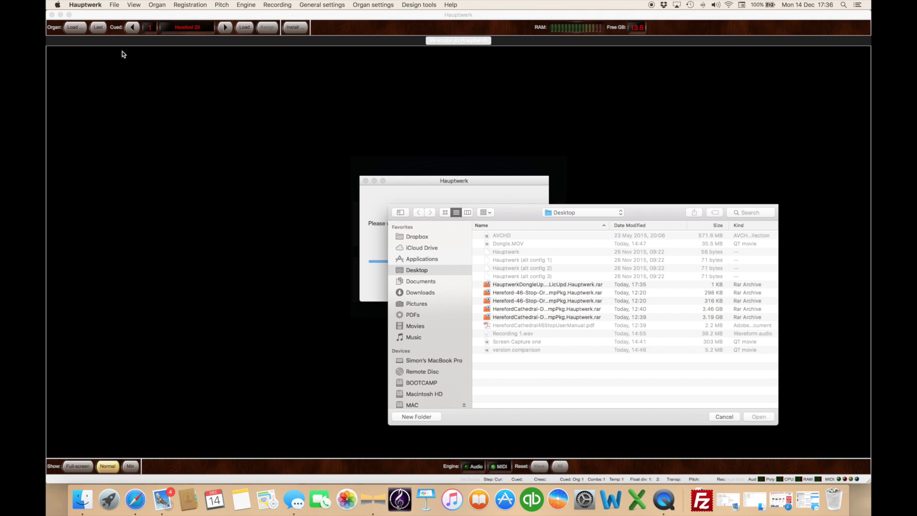
left_click(542, 285)
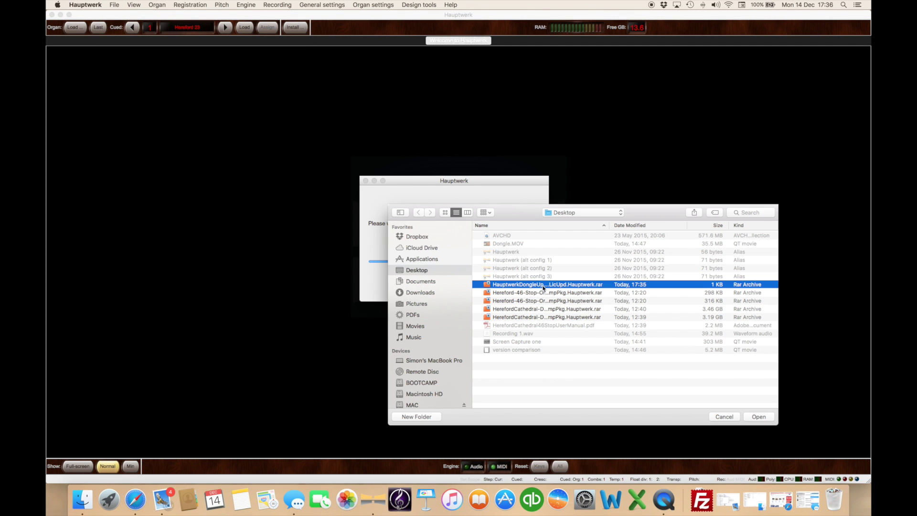
left_click(762, 419)
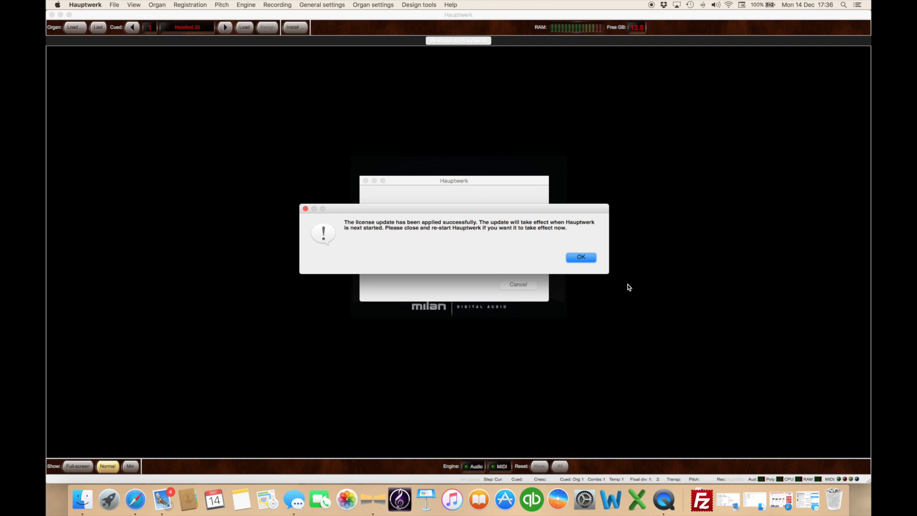
left_click(573, 258)
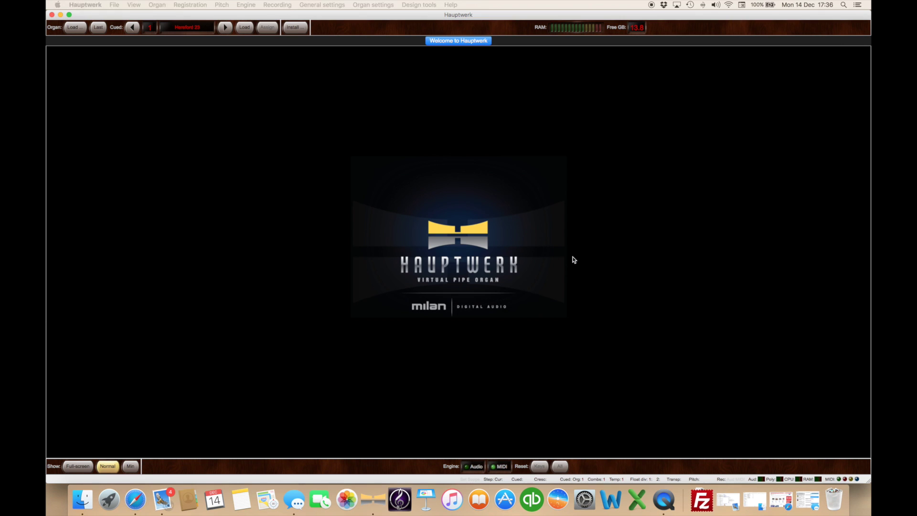
left_click(113, 5)
Step: Quit and relaunch Hauptwerk, then confirm About shows version 4.2.1.003, Advanced Edition
mouse_move(85, 5)
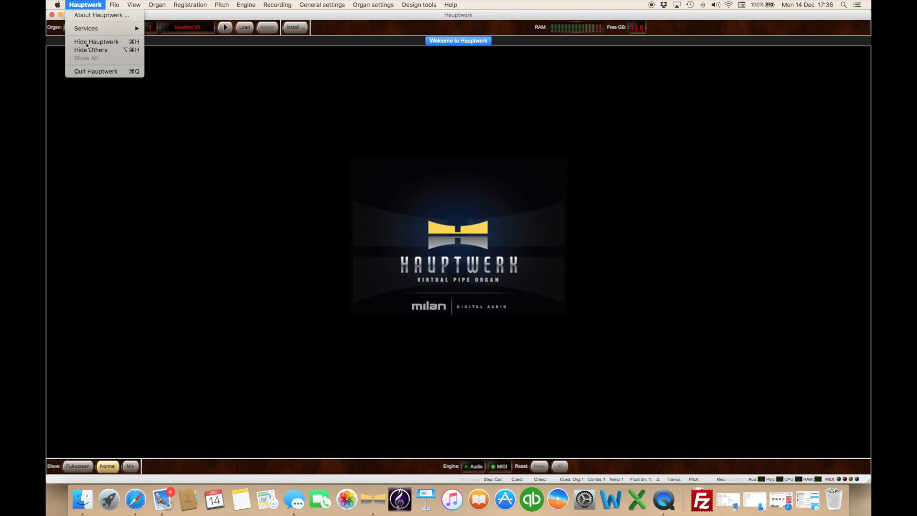
left_click(93, 72)
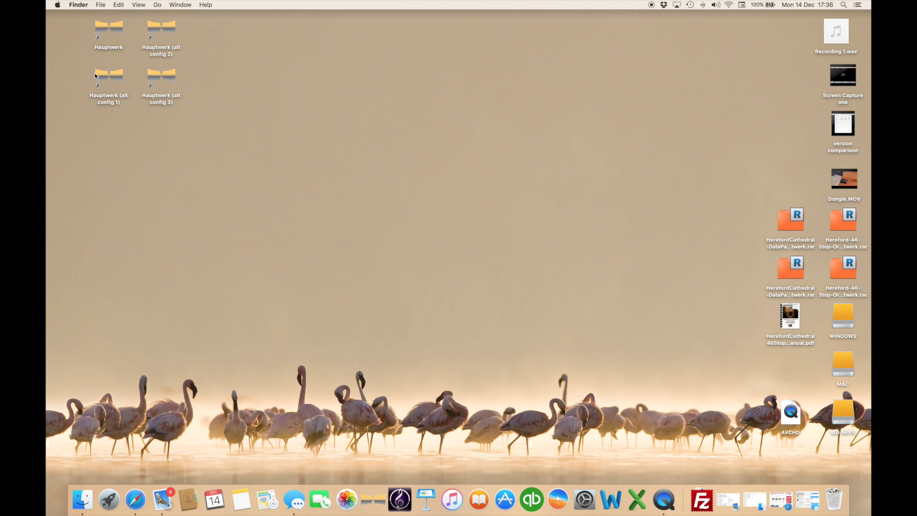
left_click(370, 499)
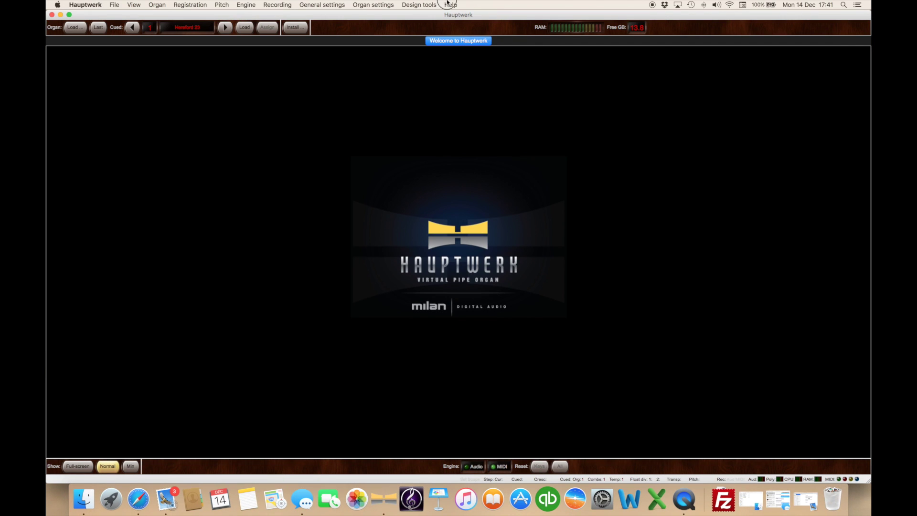
left_click(449, 5)
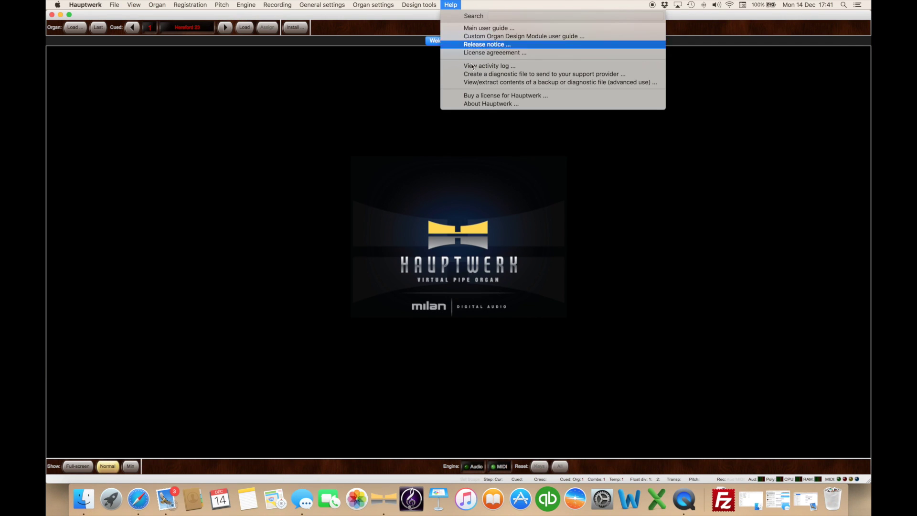
left_click(486, 105)
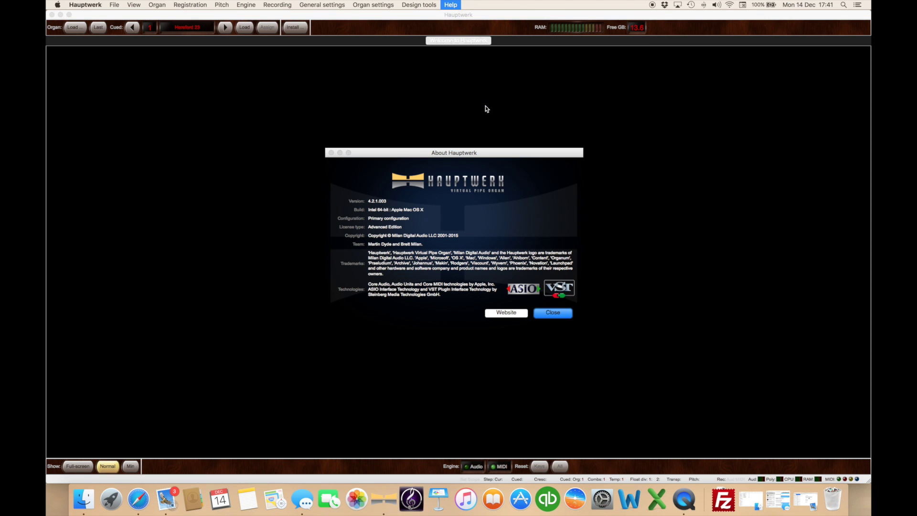